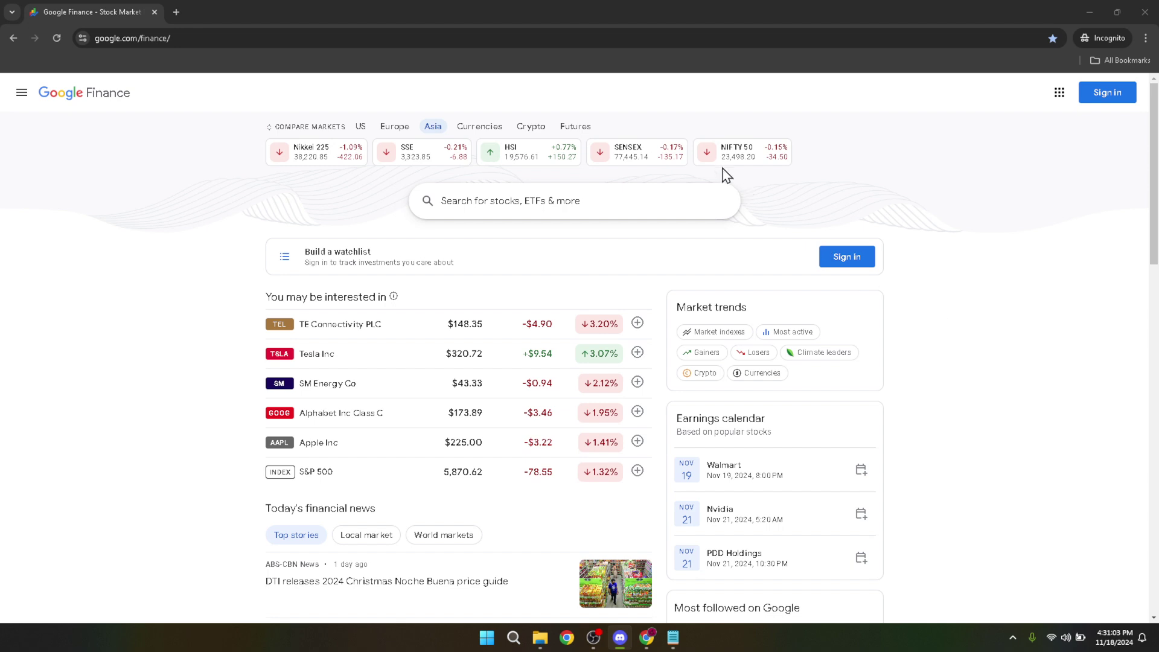
- Select the whole page address, then leave the address bar on the Finance home page
left_click(533, 23)
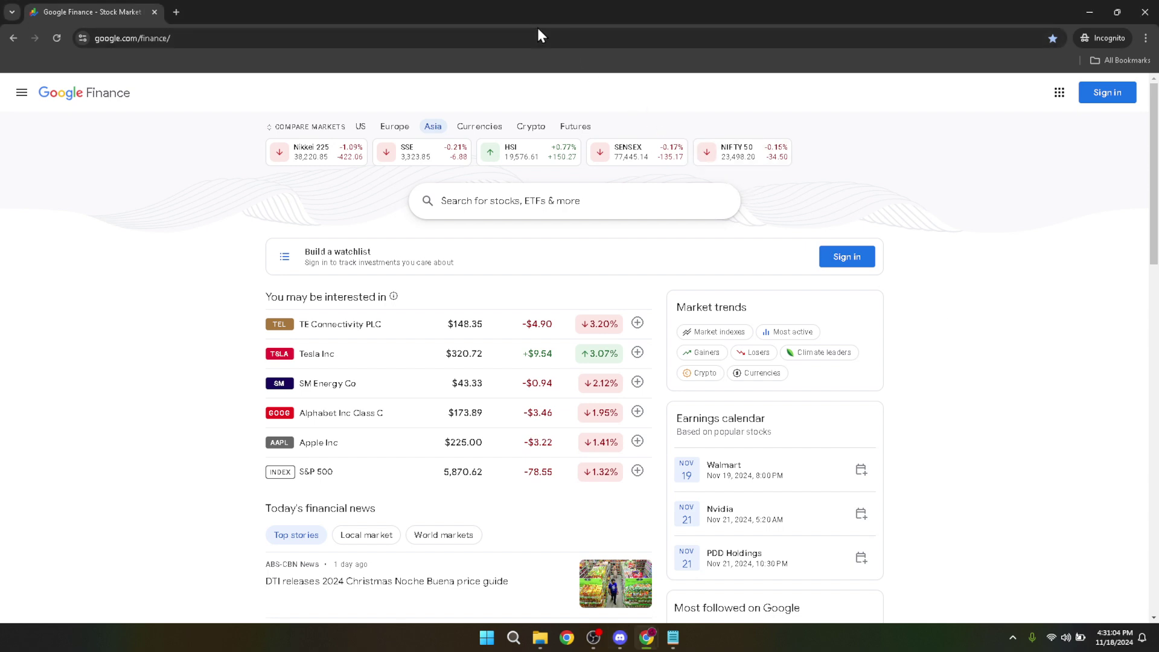
key("ctrl+a")
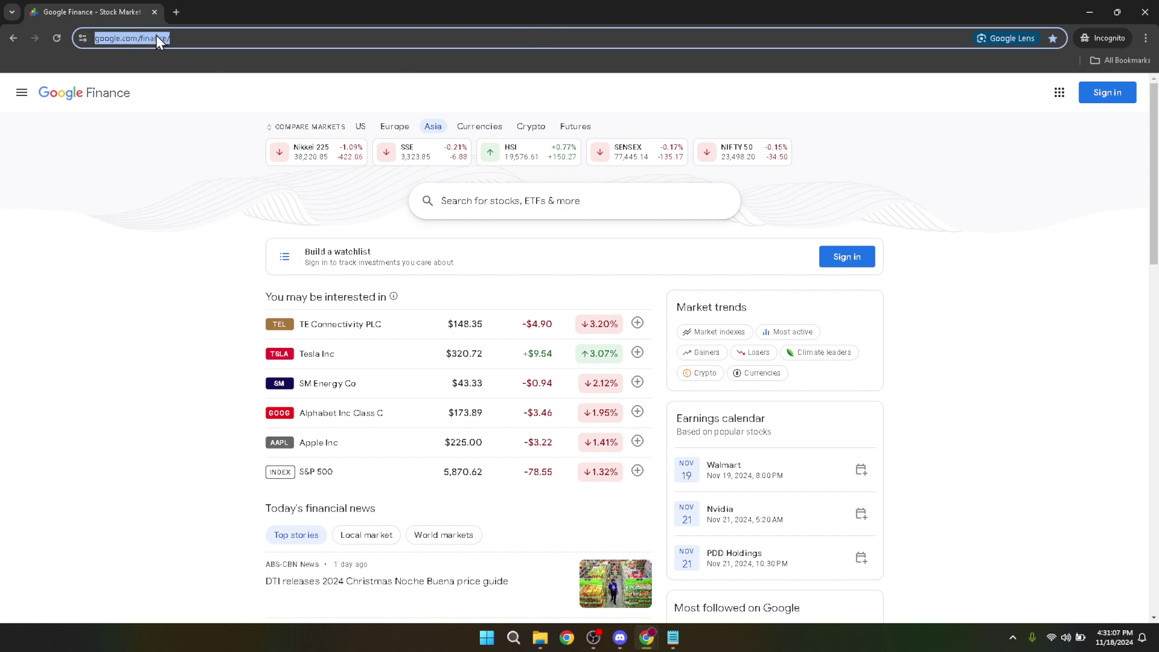
left_click(926, 115)
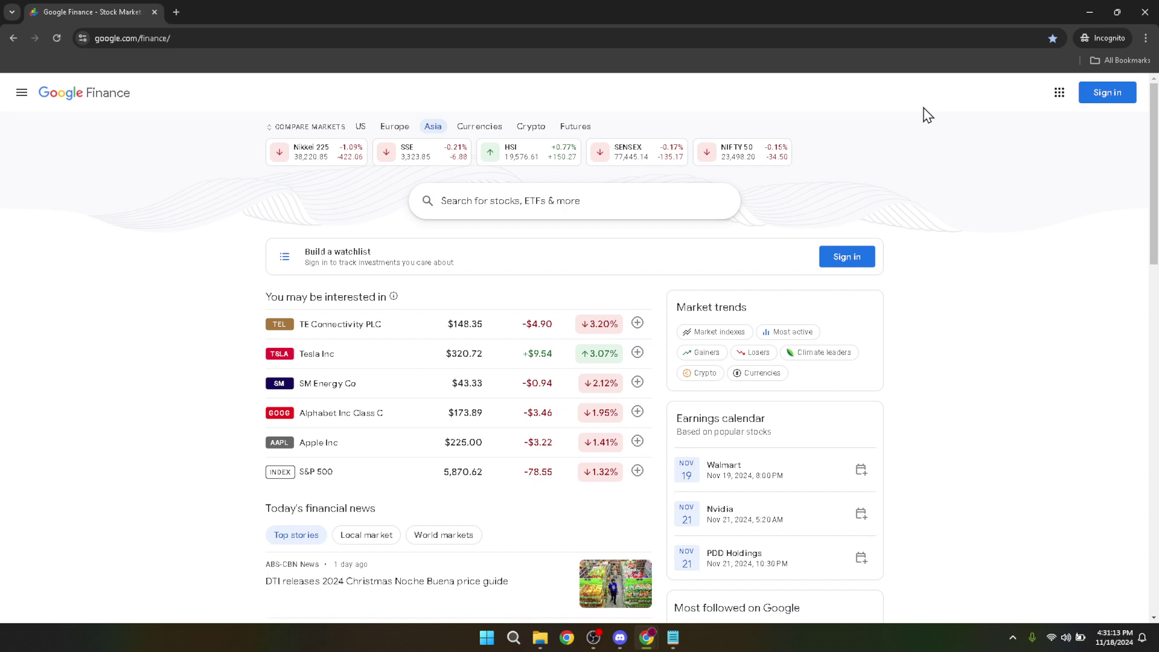
- Begin signing in with the saved account and switch the sign-in page to English (United Kingdom)
left_click(1108, 99)
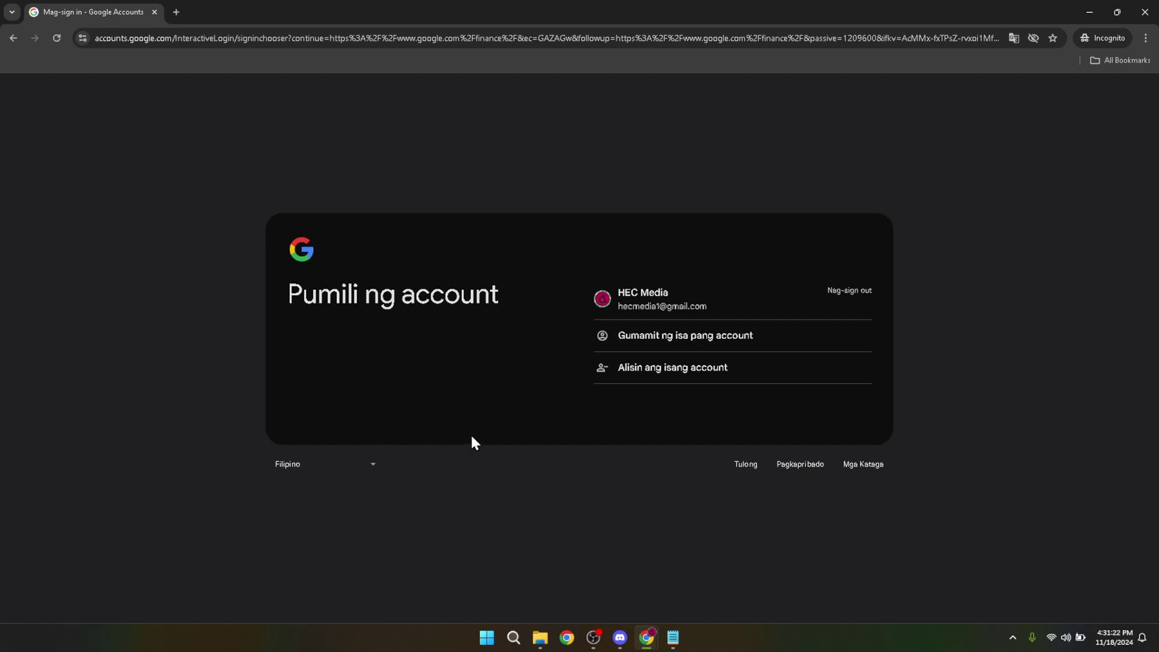
left_click(652, 303)
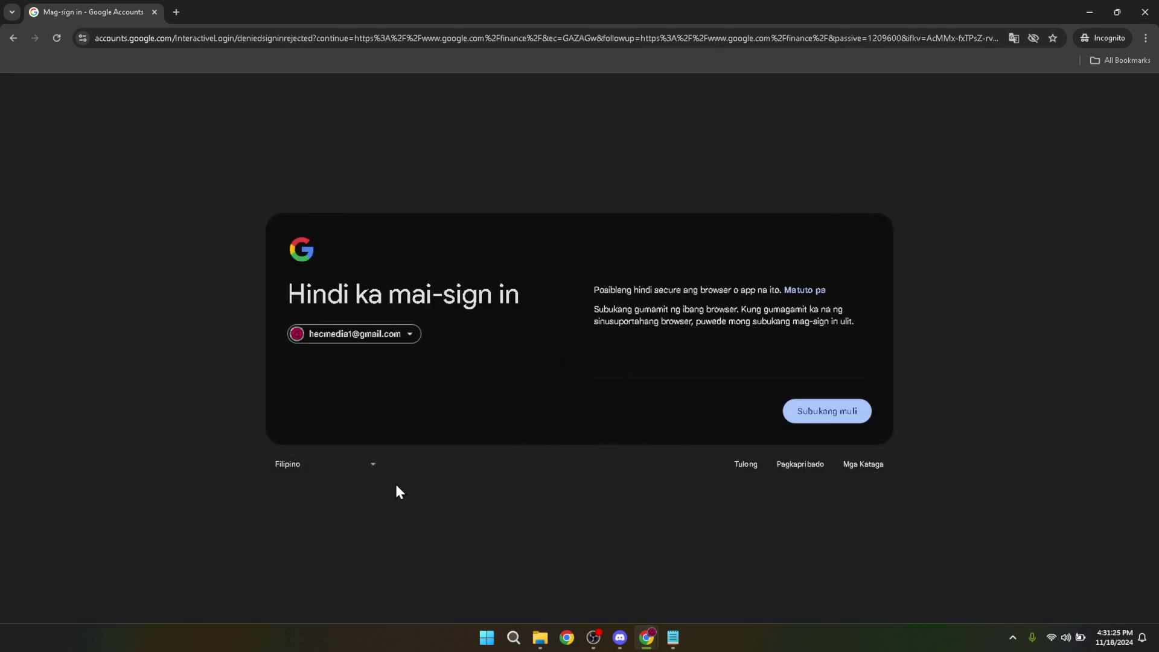
left_click(306, 471)
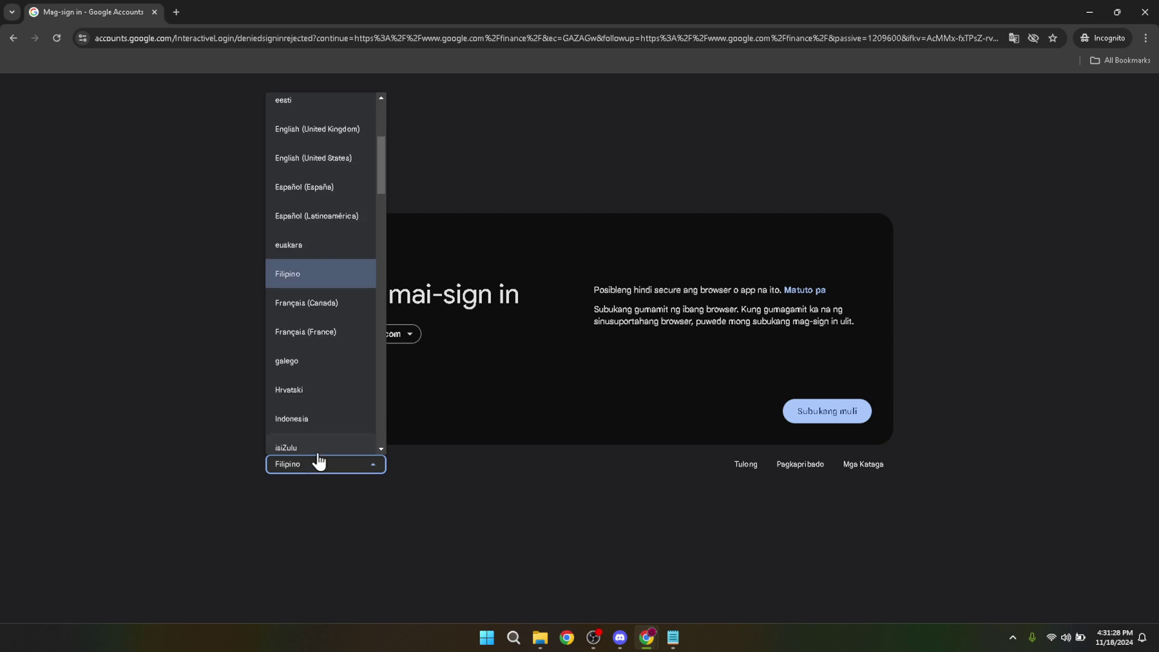
left_click(296, 136)
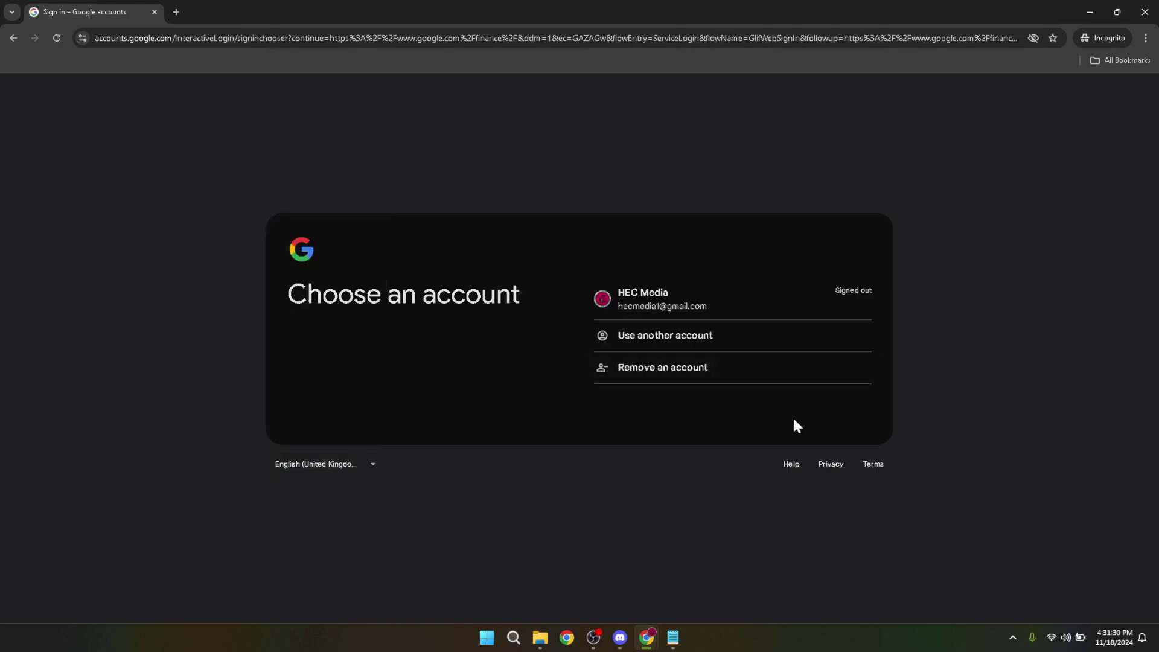
- Sign in with the saved account by entering the account password
left_click(689, 300)
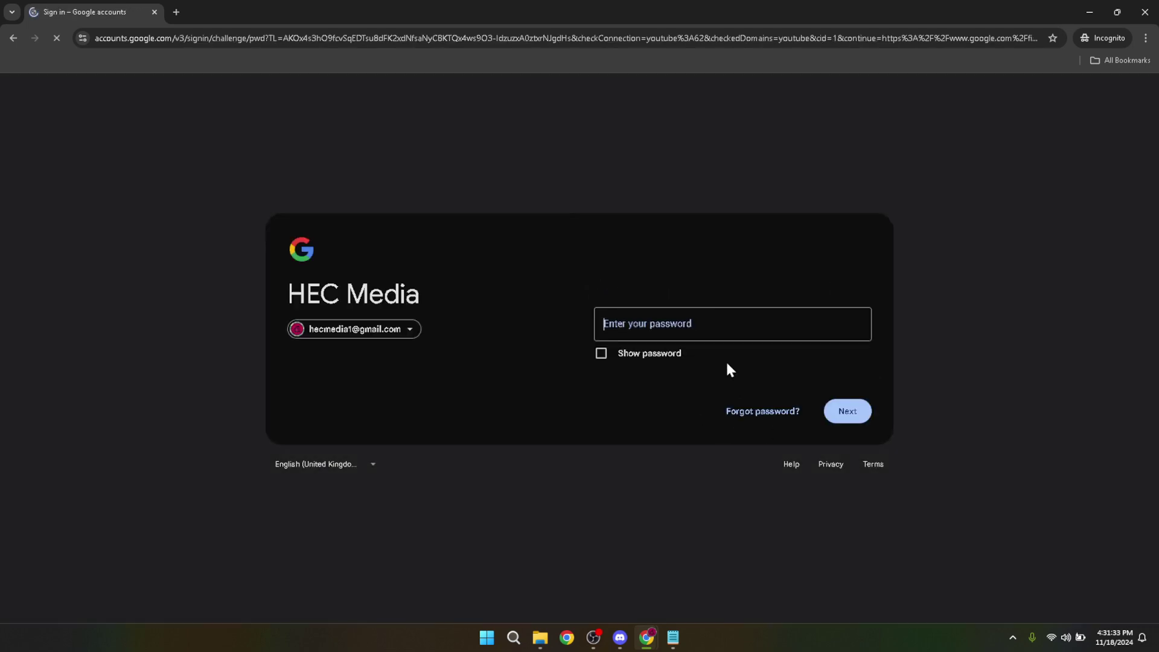
left_click(709, 326)
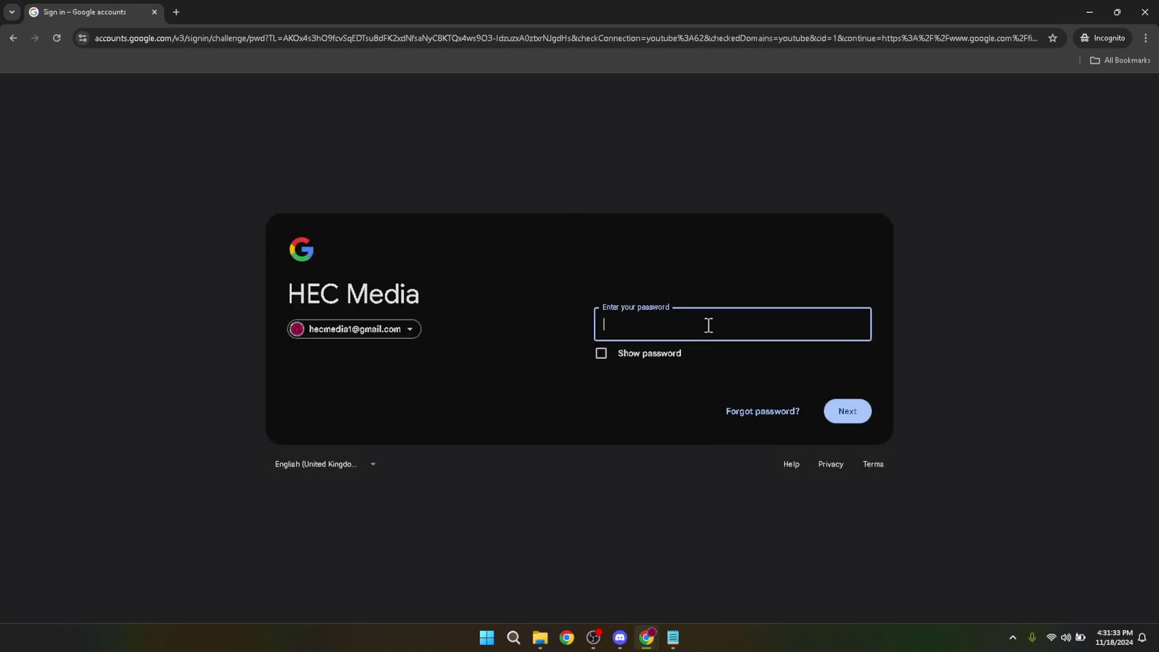
type("**********")
left_click(846, 412)
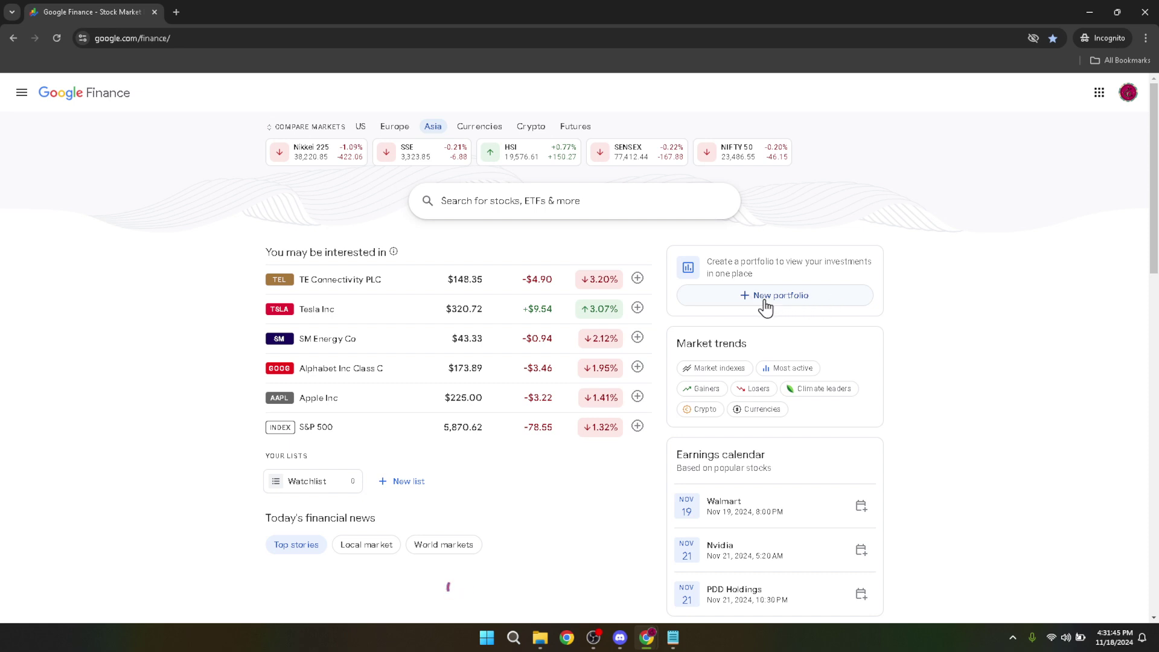
- Name a new portfolio 'Sample Portfolio', correcting the lowercase p to a capital P
left_click(786, 300)
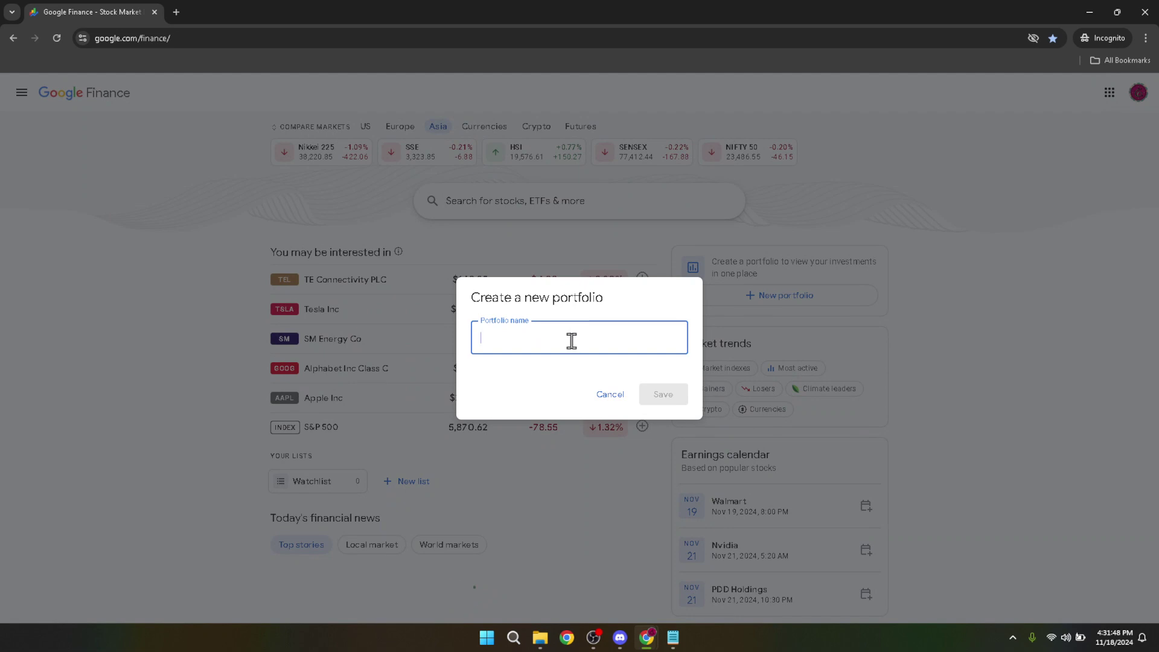
type("S")
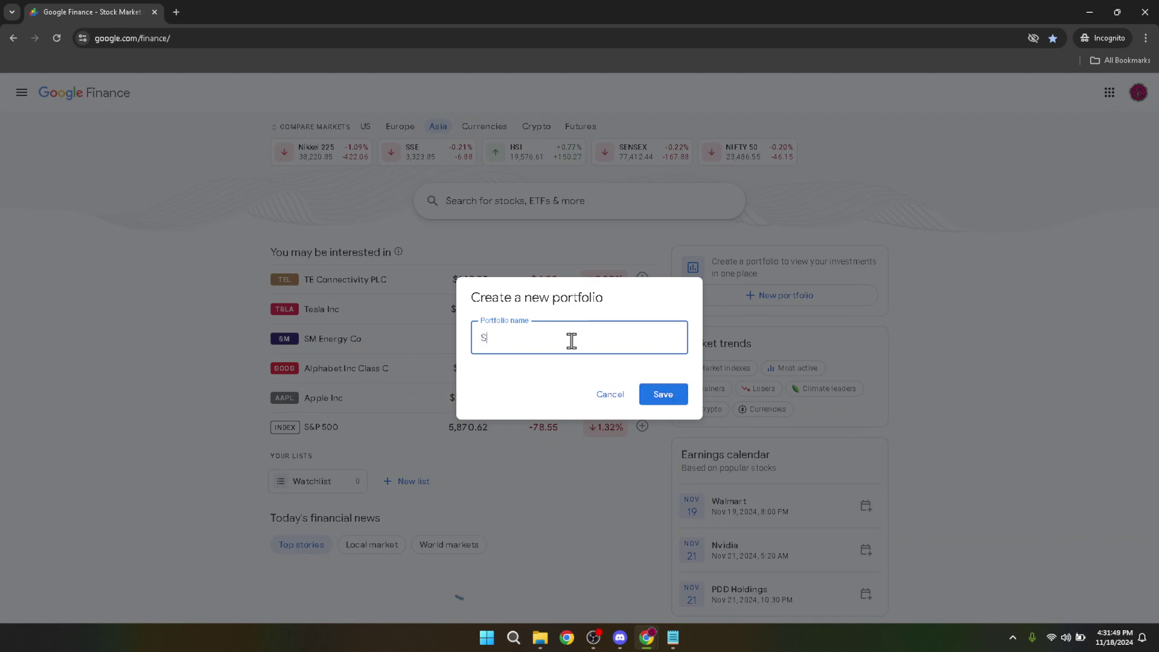
type("ample portfolio")
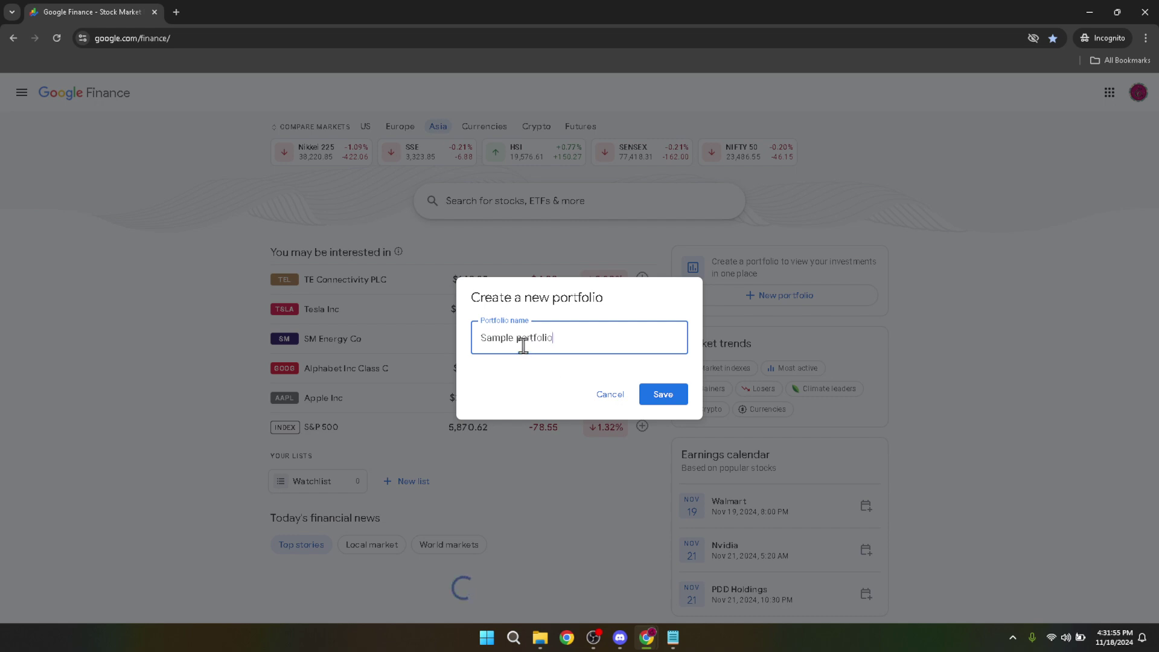
left_click_drag(523, 345, 515, 341)
type("P")
left_click(625, 338)
- Save Sample Portfolio and bring up its add-investment search
left_click(664, 398)
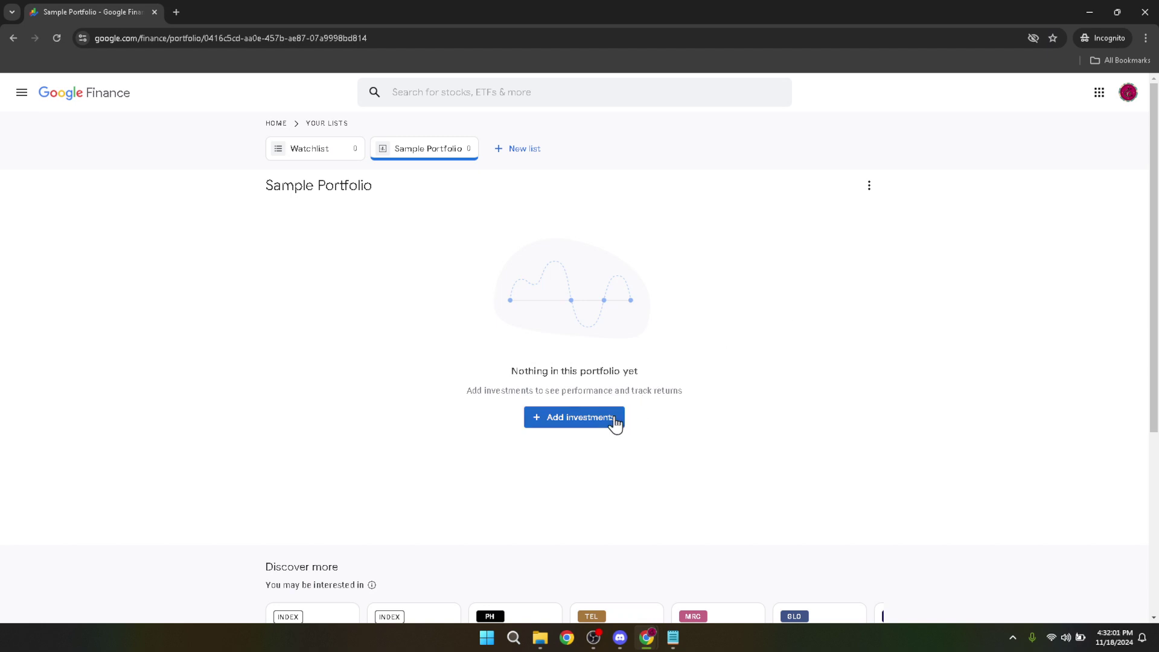
left_click(571, 421)
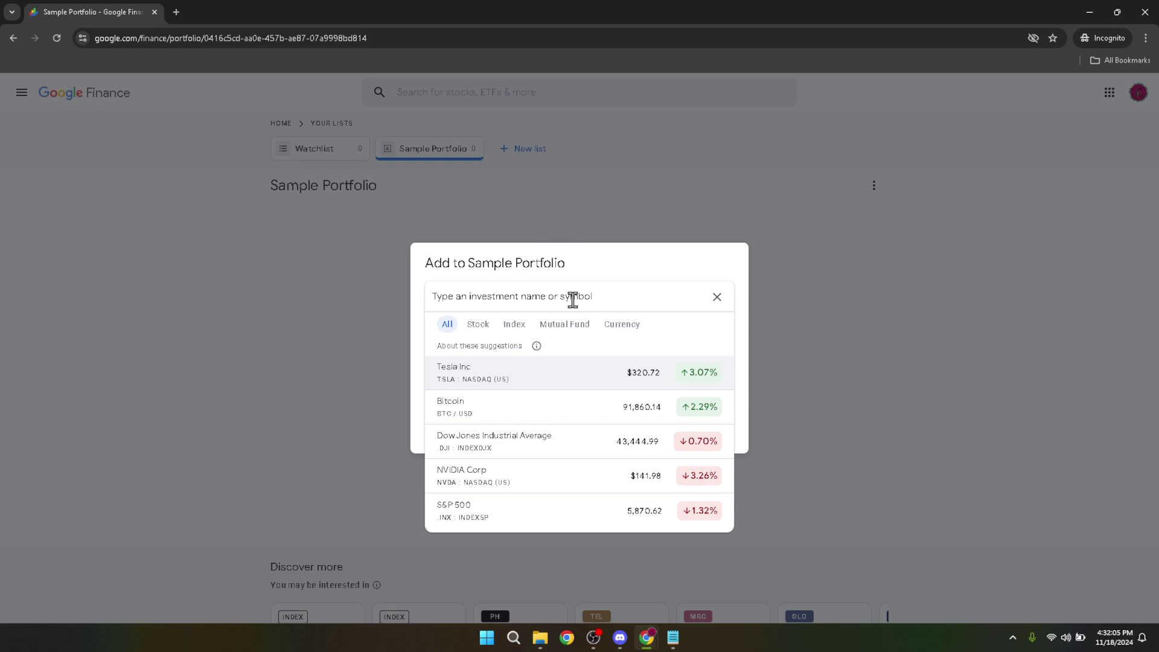
- Search investments for 'binance', replacing the mistyped 'ni'
type("ni")
key("BackSpace")
key("BackSpace")
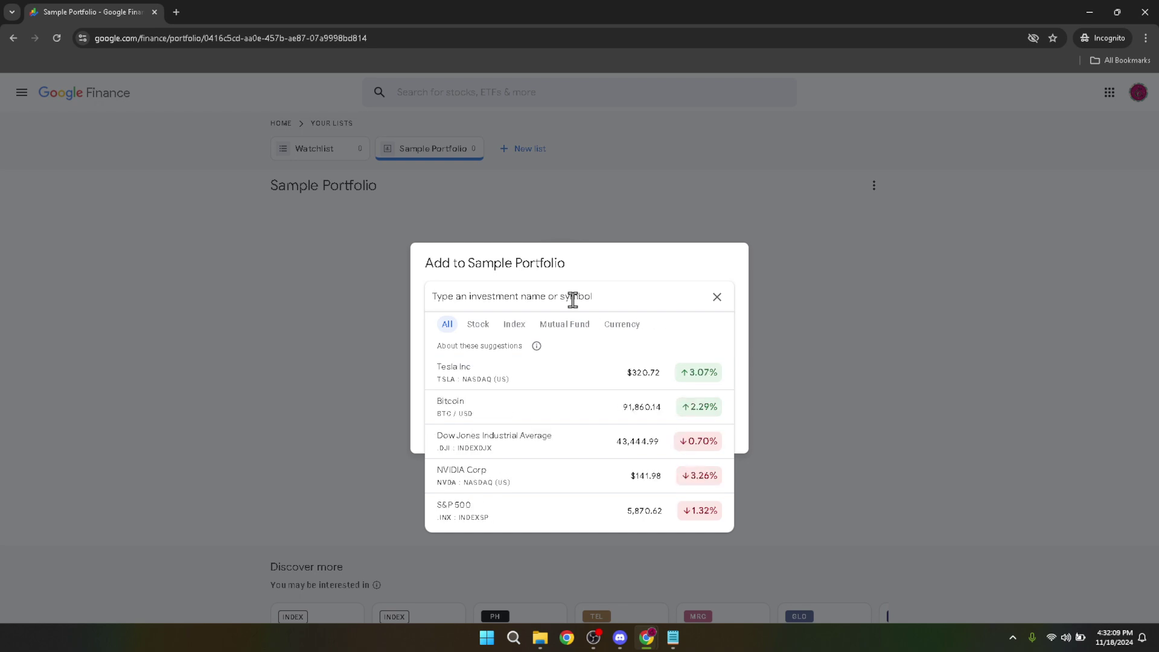
type("binance")
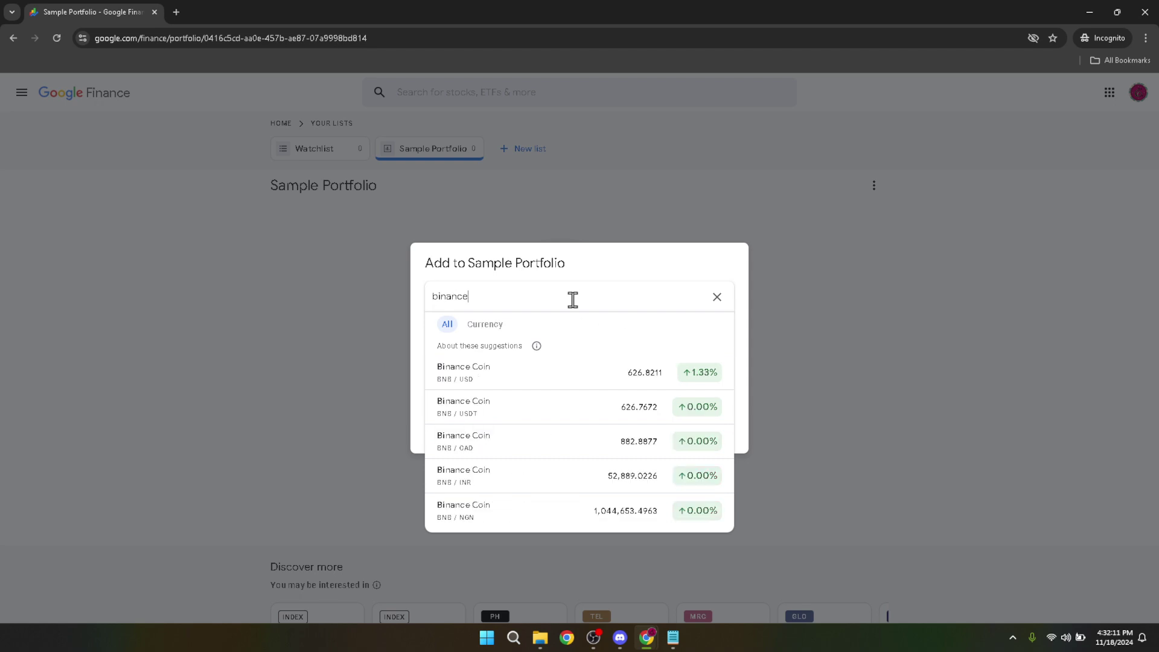
- Add a purchase of 1 BNB / USDT on 11/15/24 at 611.41 to Sample Portfolio
left_click(448, 407)
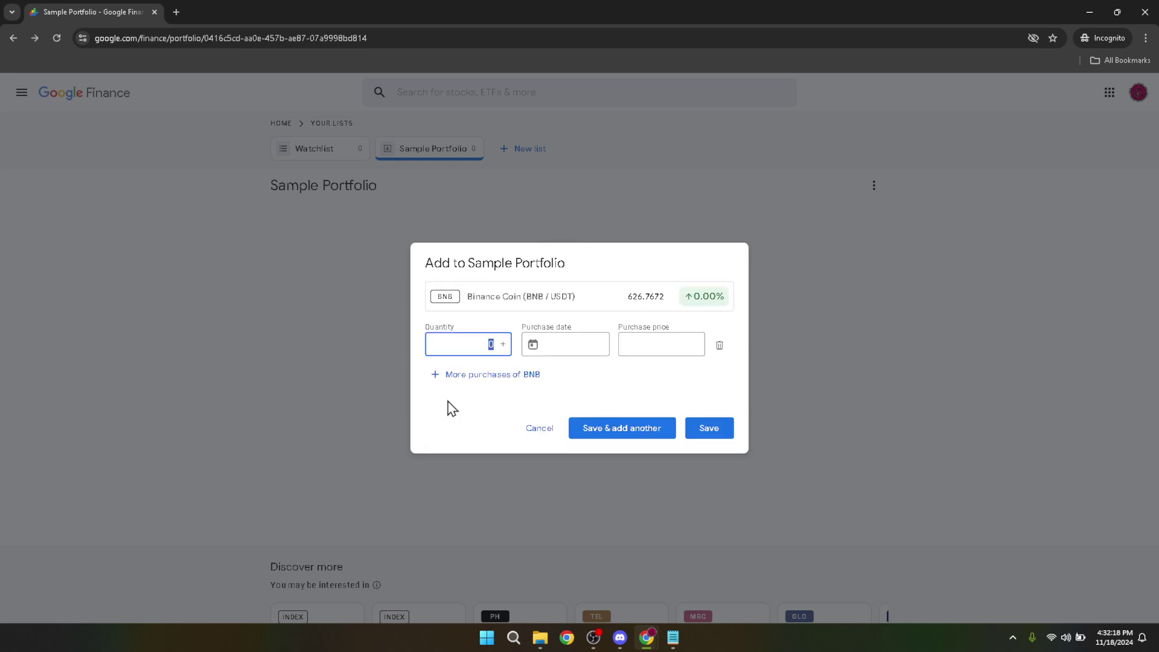
left_click(481, 346)
left_click_drag(480, 345, 502, 350)
left_click(502, 350)
left_click(562, 339)
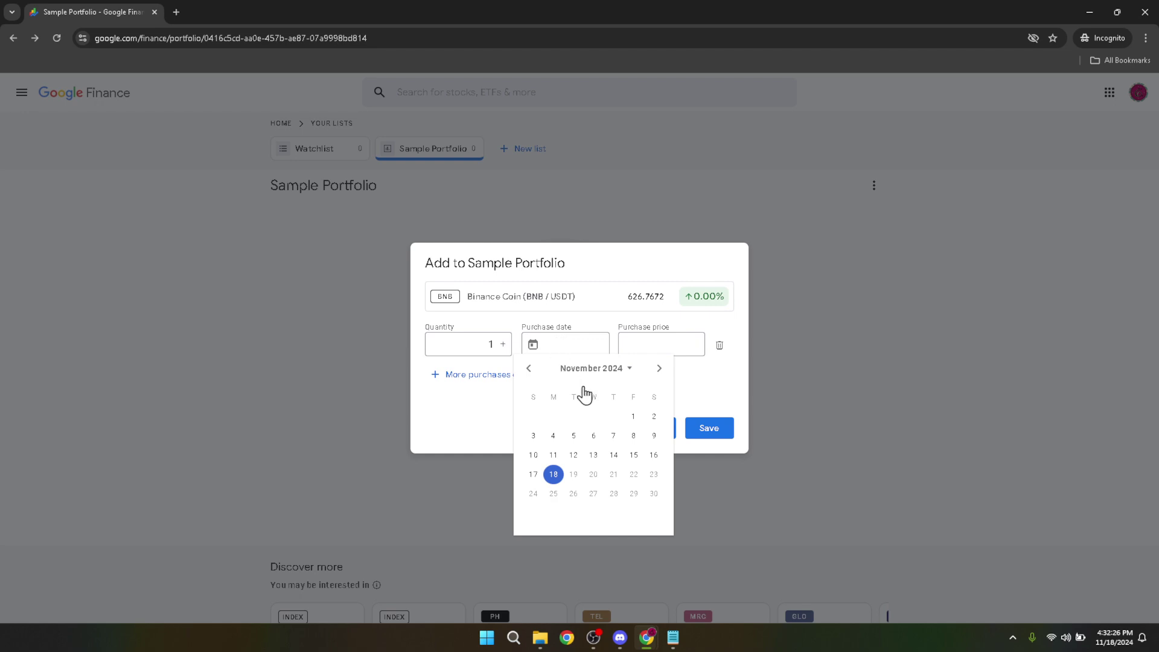
left_click(635, 456)
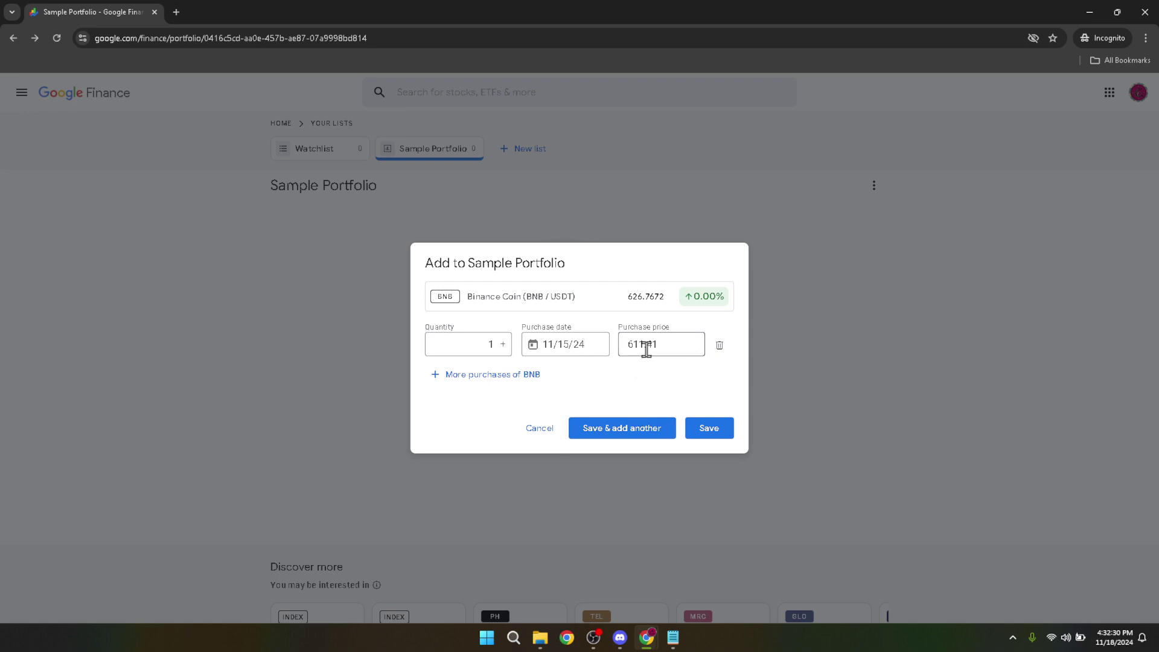
left_click(709, 430)
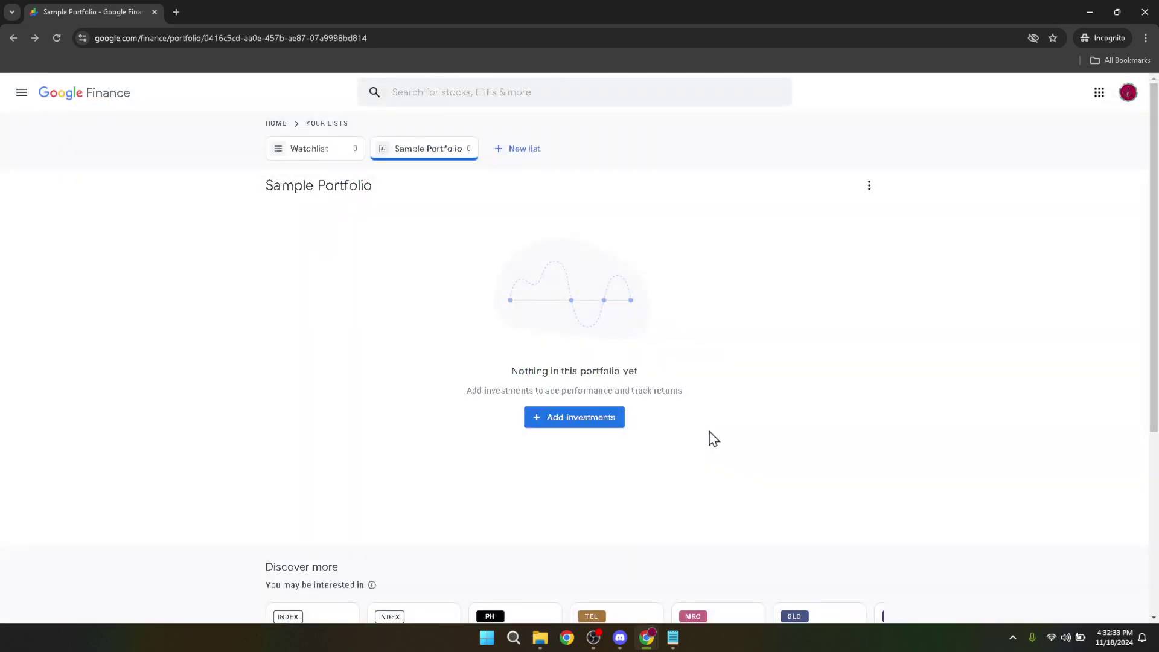